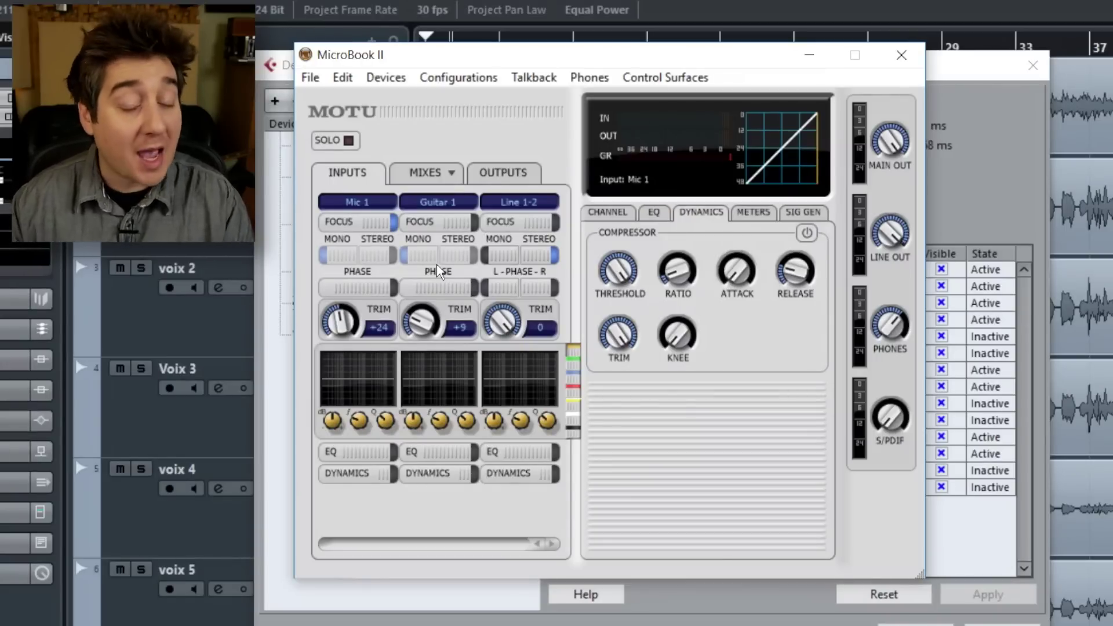
Show the Mix 1 mixer and set the Mic 1 fader to -8.1 dB and the Guitar 1 fader to -5.3 dB
{"action": "left_click", "coordinate": [432, 174]}
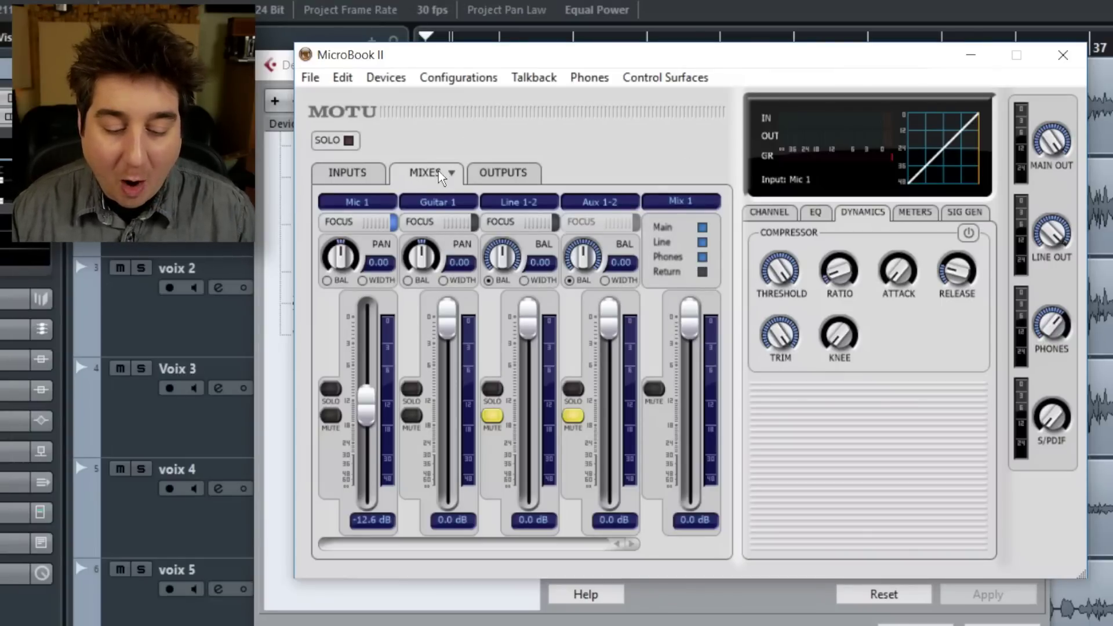
{"action": "left_click", "coordinate": [458, 181]}
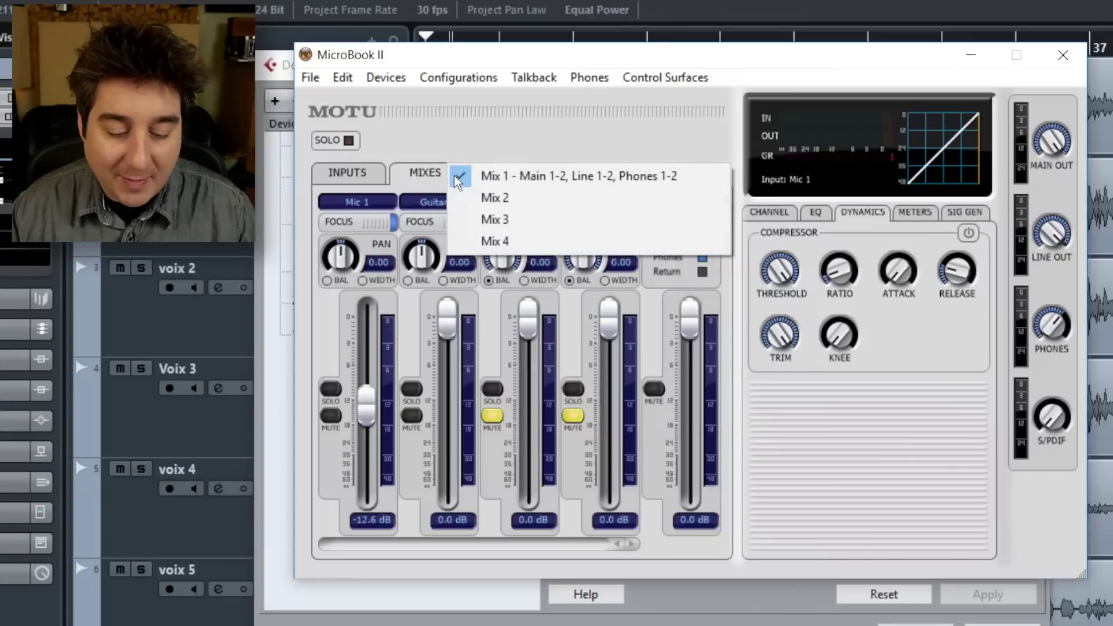
{"action": "left_click", "coordinate": [406, 148]}
{"action": "left_click", "coordinate": [330, 415]}
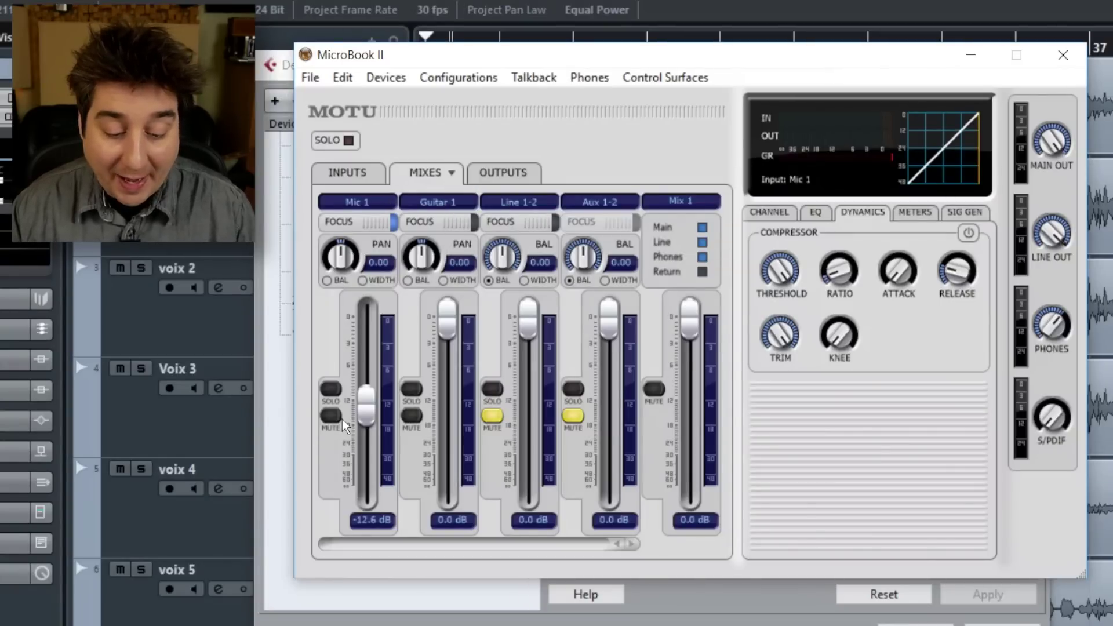
{"action": "mouse_move", "coordinate": [364, 423]}
{"action": "left_mouse_down"}
{"action": "mouse_move", "coordinate": [366, 331]}
{"action": "mouse_move", "coordinate": [365, 413]}
{"action": "left_mouse_up"}
{"action": "left_click", "coordinate": [330, 417]}
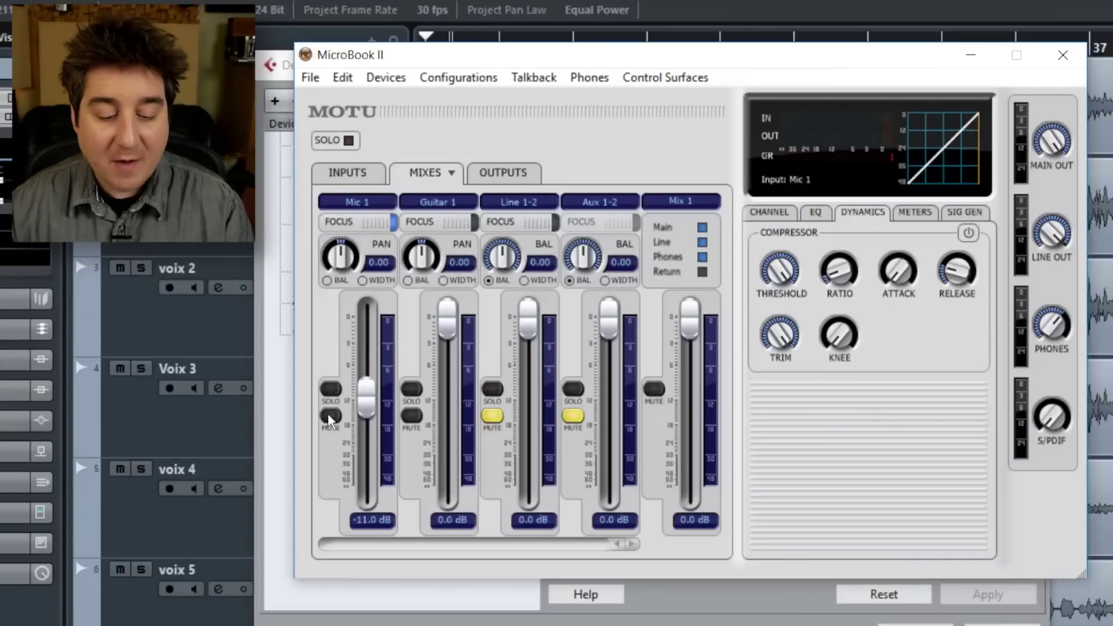
{"action": "mouse_move", "coordinate": [367, 400]}
{"action": "left_mouse_down"}
{"action": "mouse_move", "coordinate": [377, 319]}
{"action": "mouse_move", "coordinate": [371, 384]}
{"action": "left_mouse_up"}
{"action": "left_click_drag", "start_coordinate": [451, 330], "coordinate": [454, 377]}
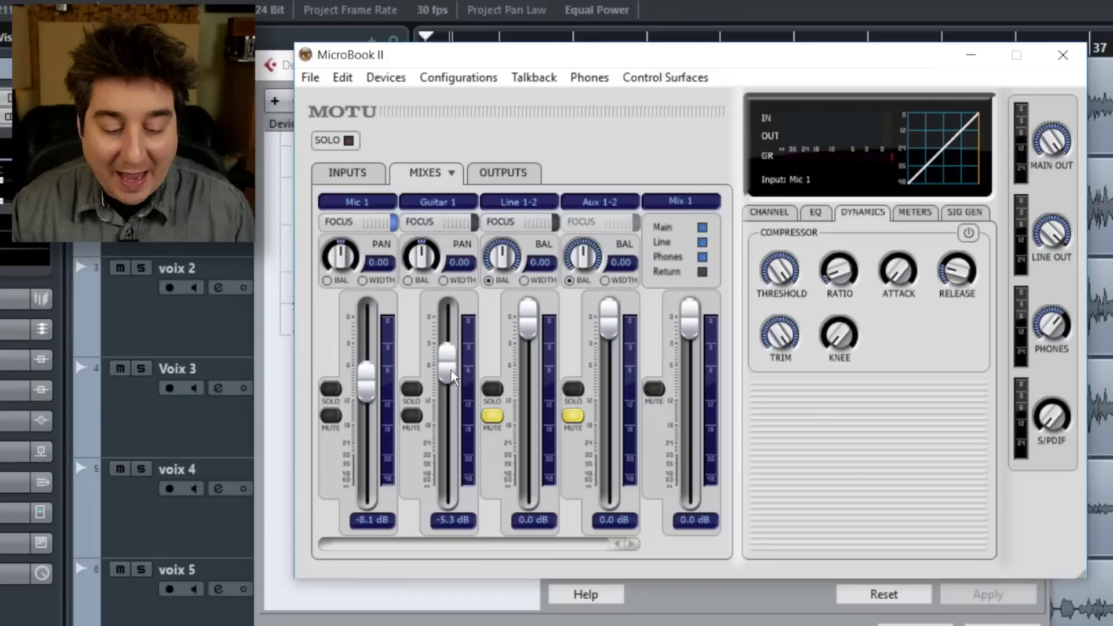
Switch the mixer to Mix 2 and lower the Mic 1 fader to -5.6 dB
{"action": "left_click", "coordinate": [450, 177]}
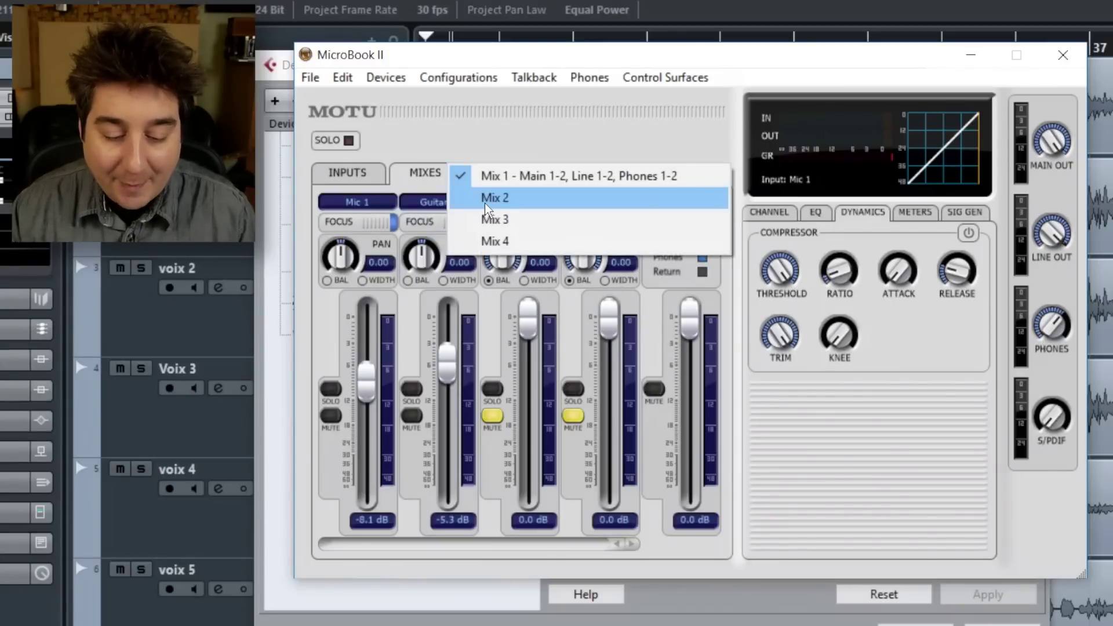
{"action": "left_click", "coordinate": [481, 200]}
{"action": "left_click_drag", "start_coordinate": [369, 325], "coordinate": [369, 366]}
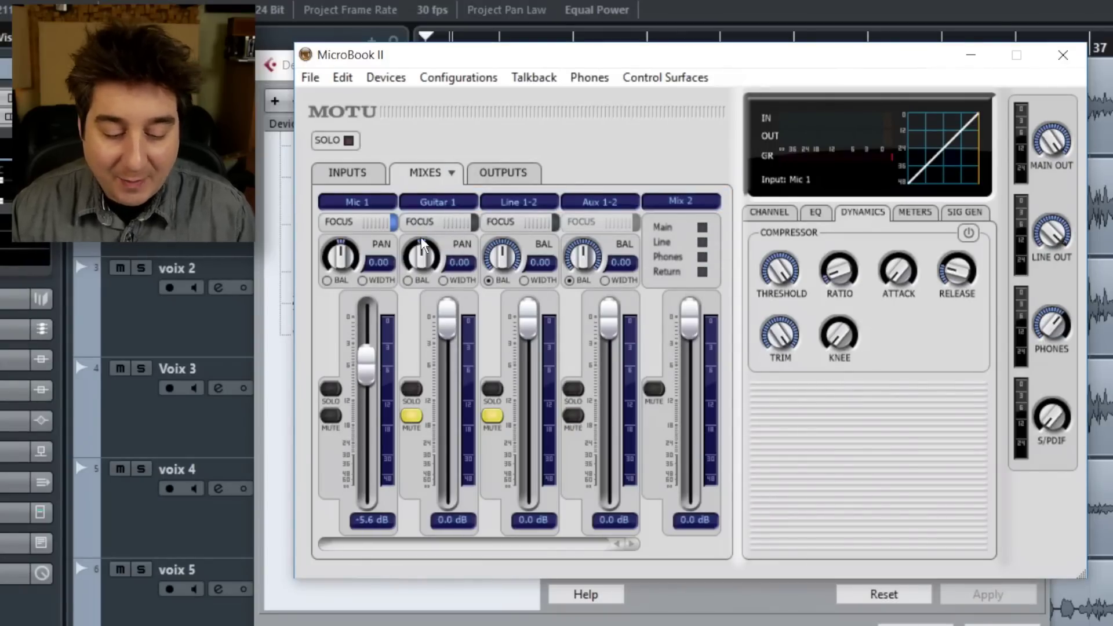
Review the mixes and signals available as the source for the Main 1-2 output
{"action": "left_click", "coordinate": [490, 177]}
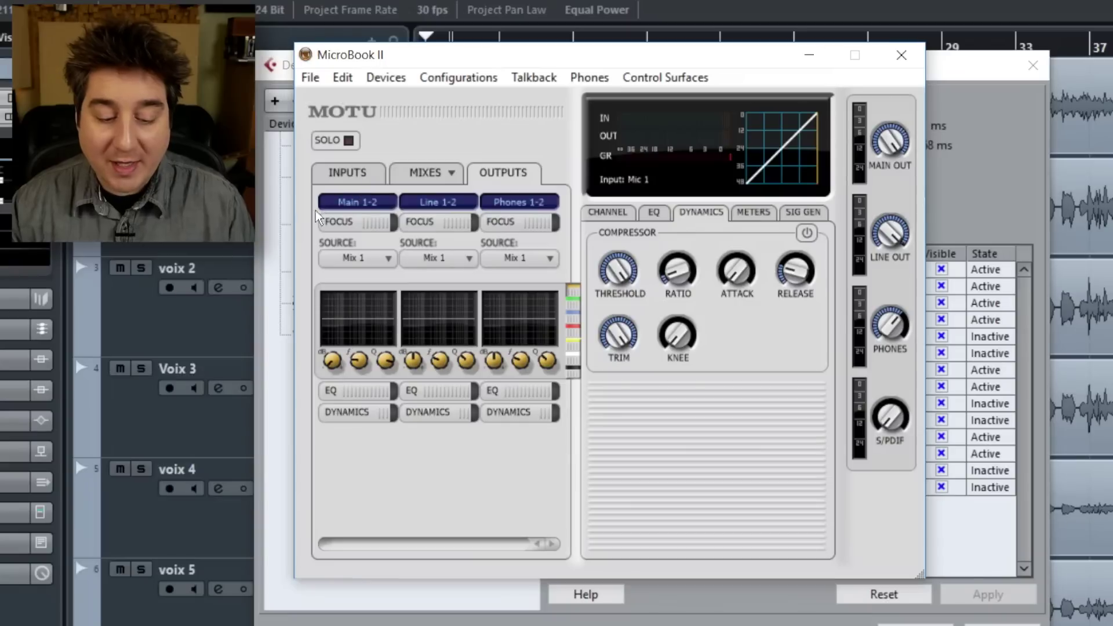
{"action": "left_click", "coordinate": [367, 259]}
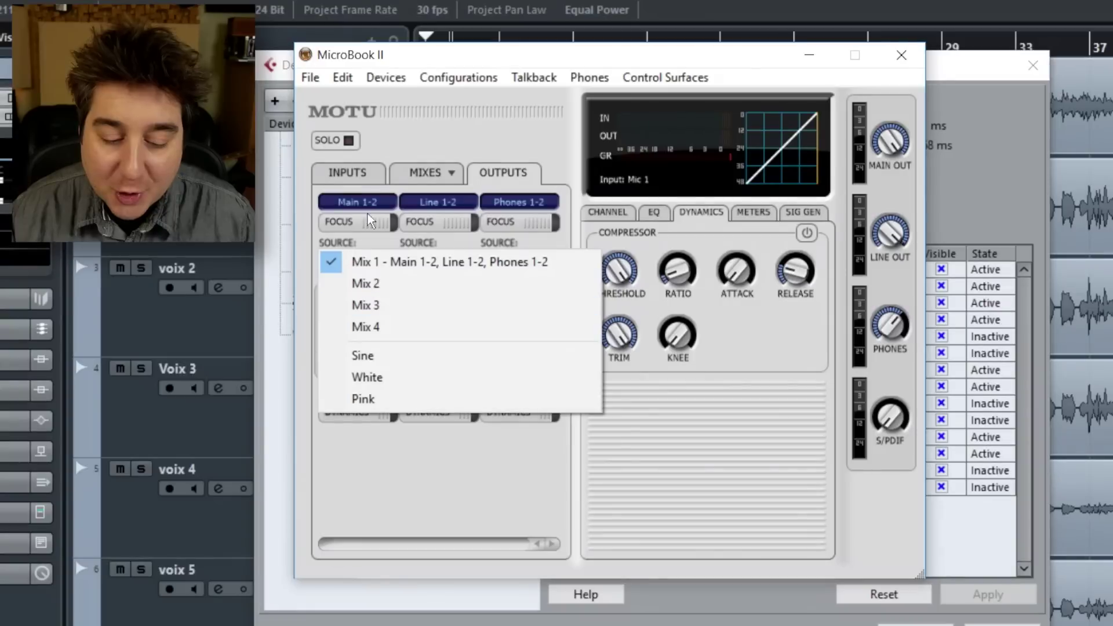
{"action": "left_click", "coordinate": [444, 126]}
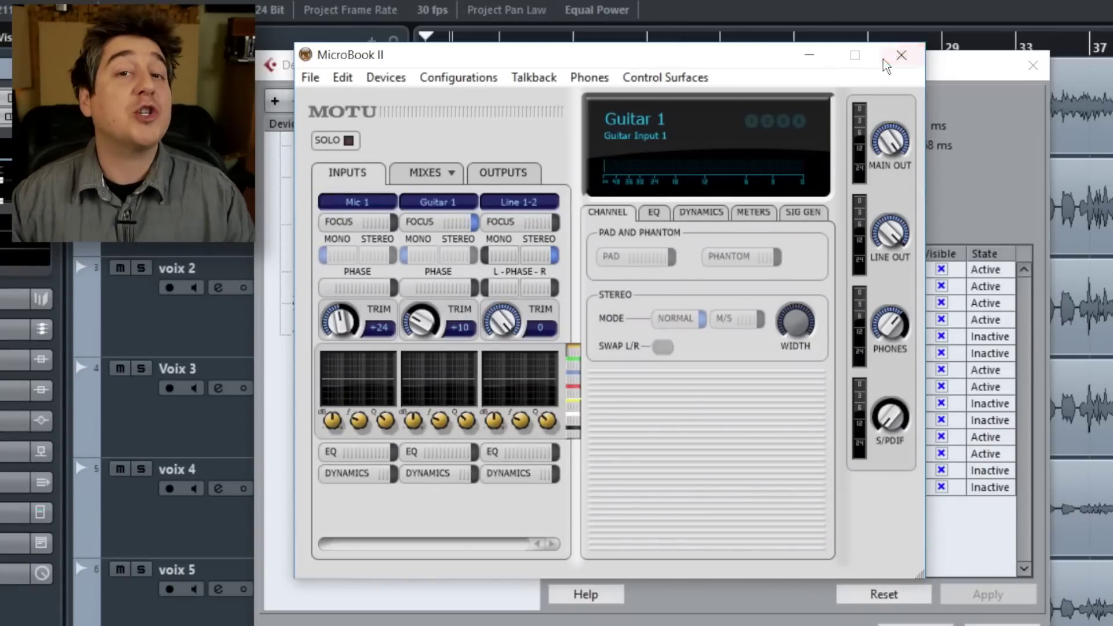
Close the MicroBook II mixer and the Device Setup window and look over the project's tracks
{"action": "left_click", "coordinate": [901, 55]}
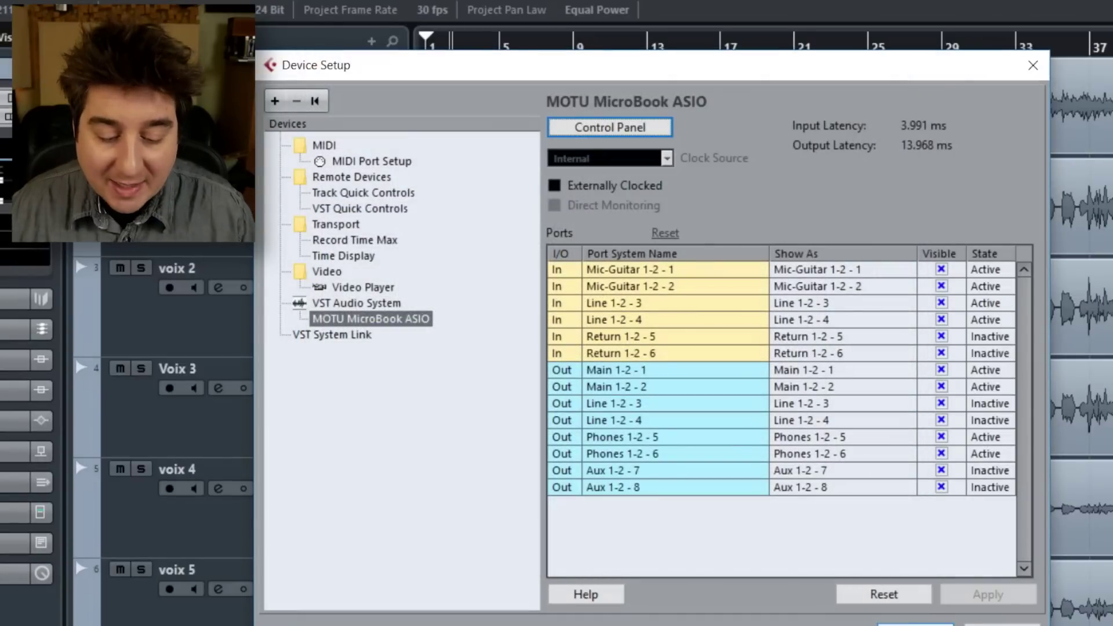
{"action": "left_click", "coordinate": [916, 624]}
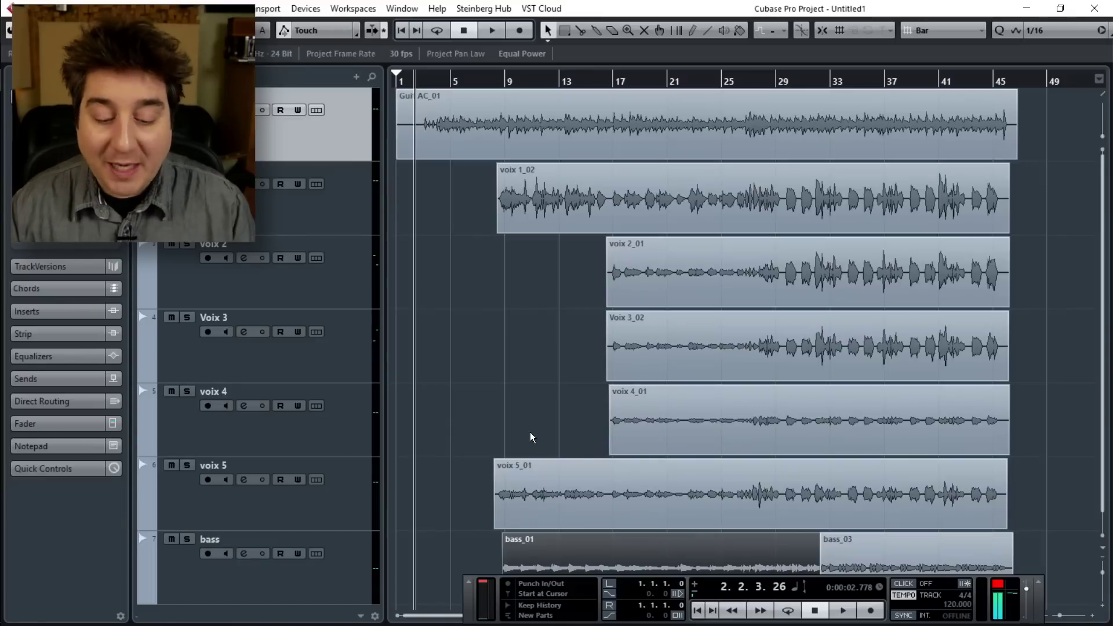
{"action": "scroll", "coordinate": [585, 354], "scroll_direction": "down", "scroll_amount": 1}
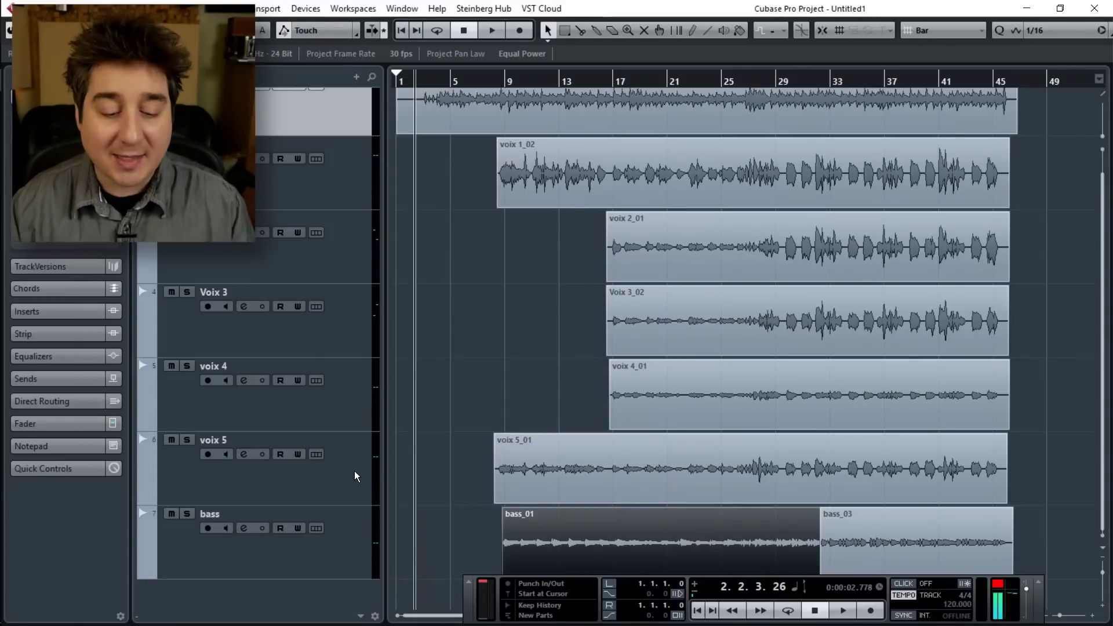
{"action": "scroll", "coordinate": [360, 411], "scroll_direction": "up", "scroll_amount": 1}
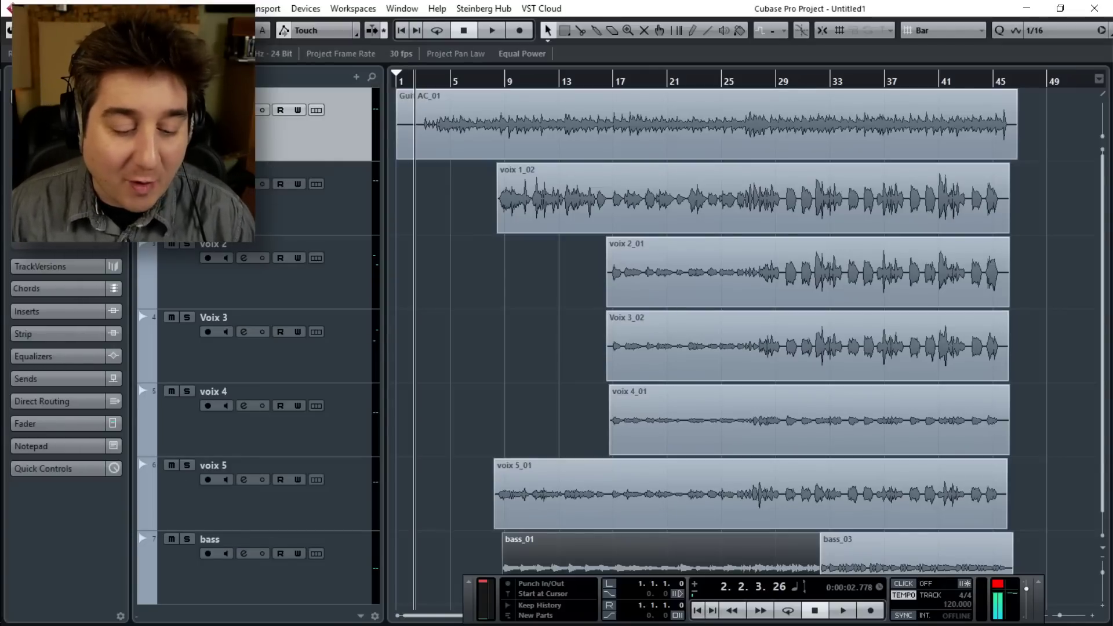
Play the song with the tracks from voix 2 through bass muted, and solo voix 5 and bass during playback
{"action": "left_click_drag", "start_coordinate": [171, 244], "coordinate": [171, 539]}
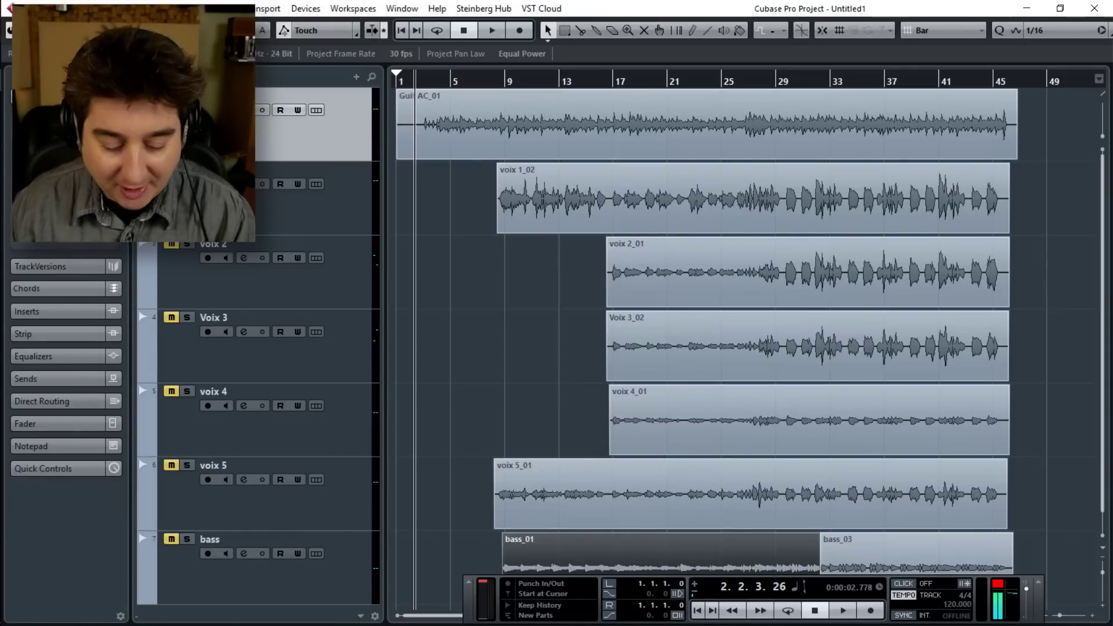
{"action": "key", "text": "space"}
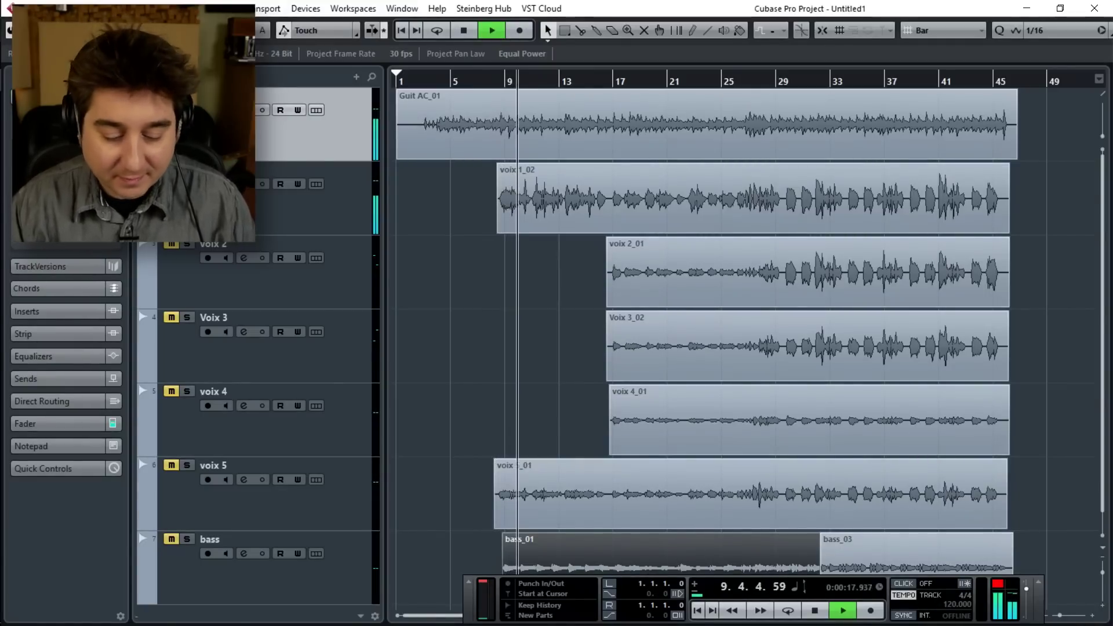
{"action": "left_click", "coordinate": [187, 466]}
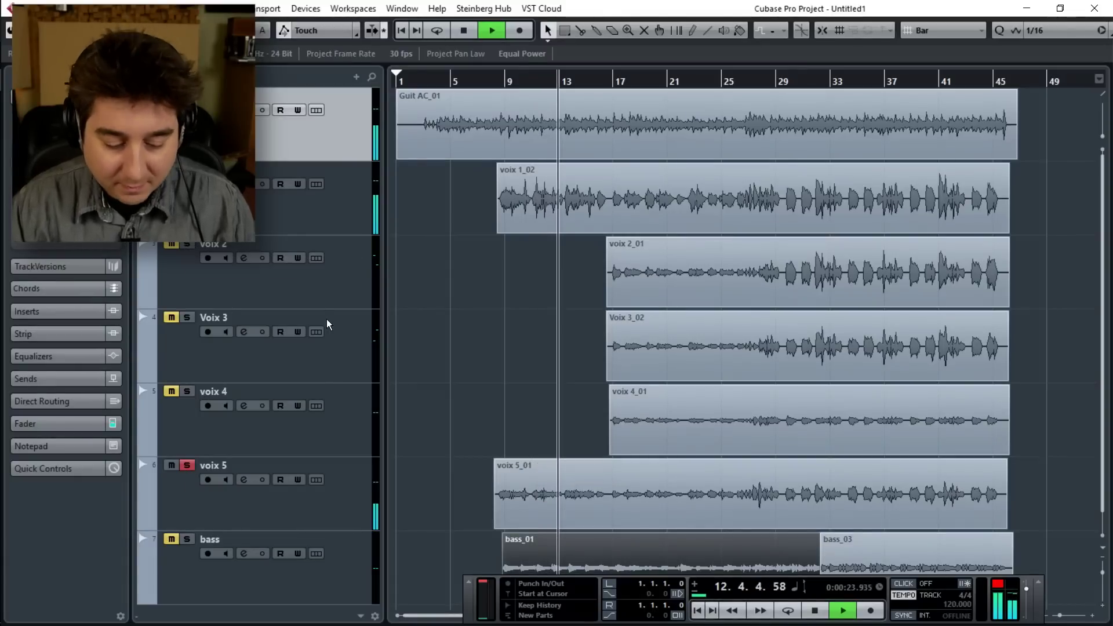
{"action": "left_click", "coordinate": [188, 539]}
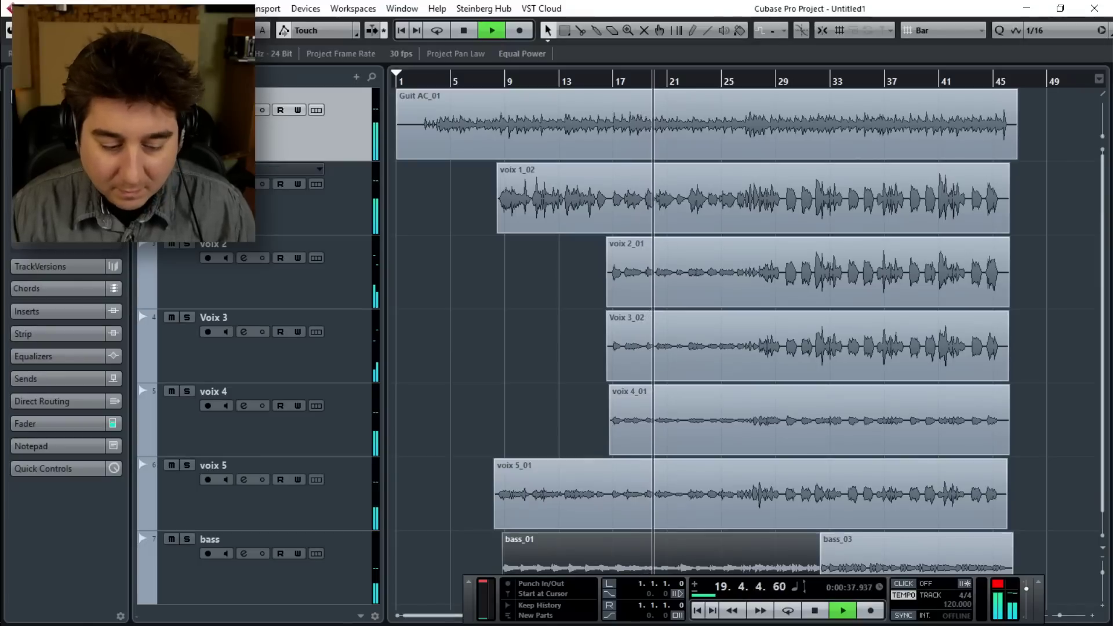
Mute the tracks from bass up to voix 2 during playback, and solo voix 2, Voix 3, voix 4 and voix 5
{"action": "left_click_drag", "start_coordinate": [171, 539], "coordinate": [189, 249]}
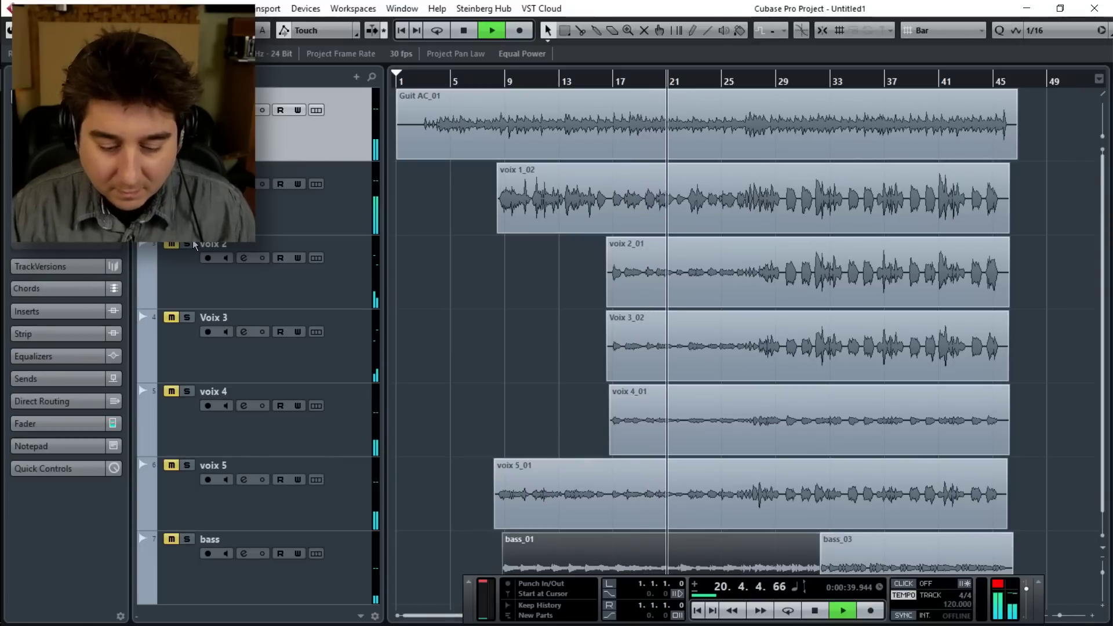
{"action": "left_click", "coordinate": [187, 242]}
{"action": "left_click", "coordinate": [186, 318]}
{"action": "left_click", "coordinate": [186, 392]}
{"action": "left_click", "coordinate": [187, 465]}
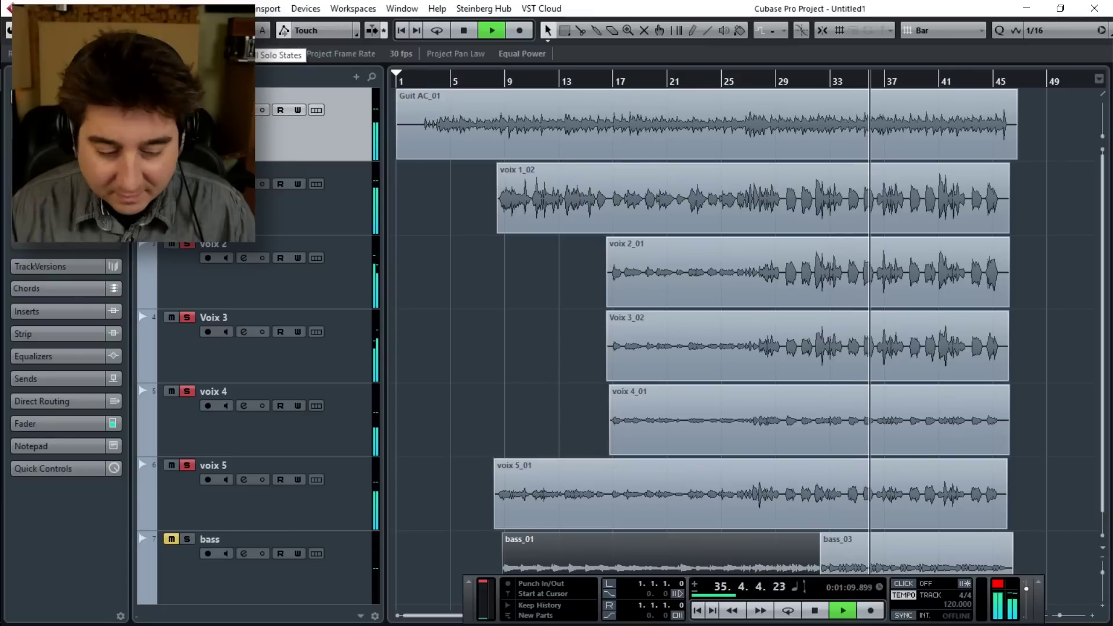
Deactivate all solo states, solo the bass track and stop playback
{"action": "left_click", "coordinate": [152, 76]}
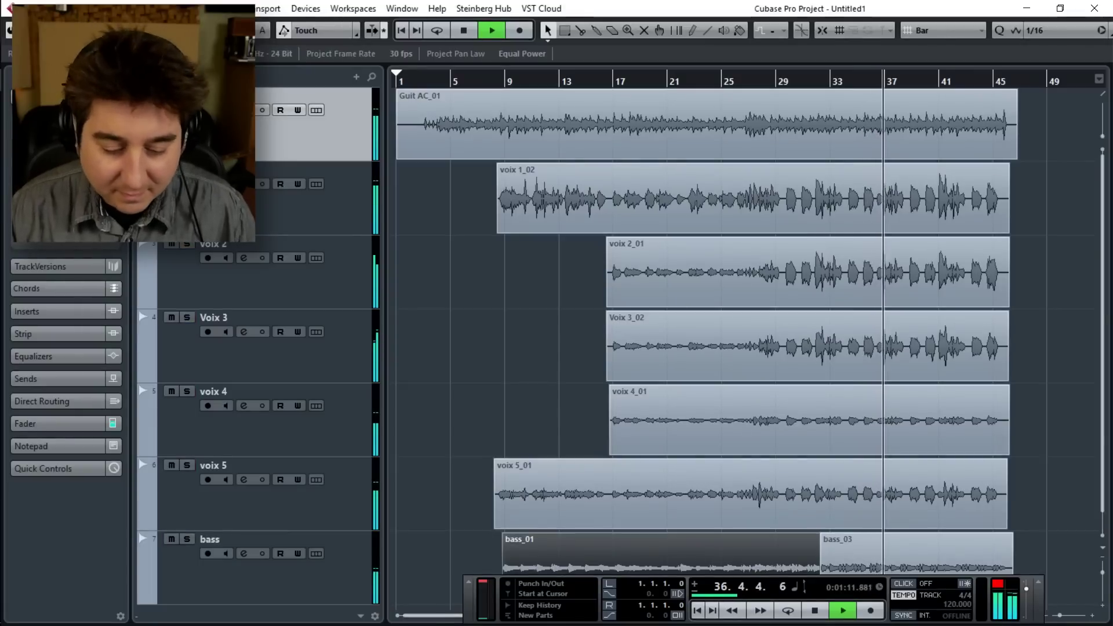
{"action": "scroll", "coordinate": [481, 201], "scroll_direction": "down", "scroll_amount": 1}
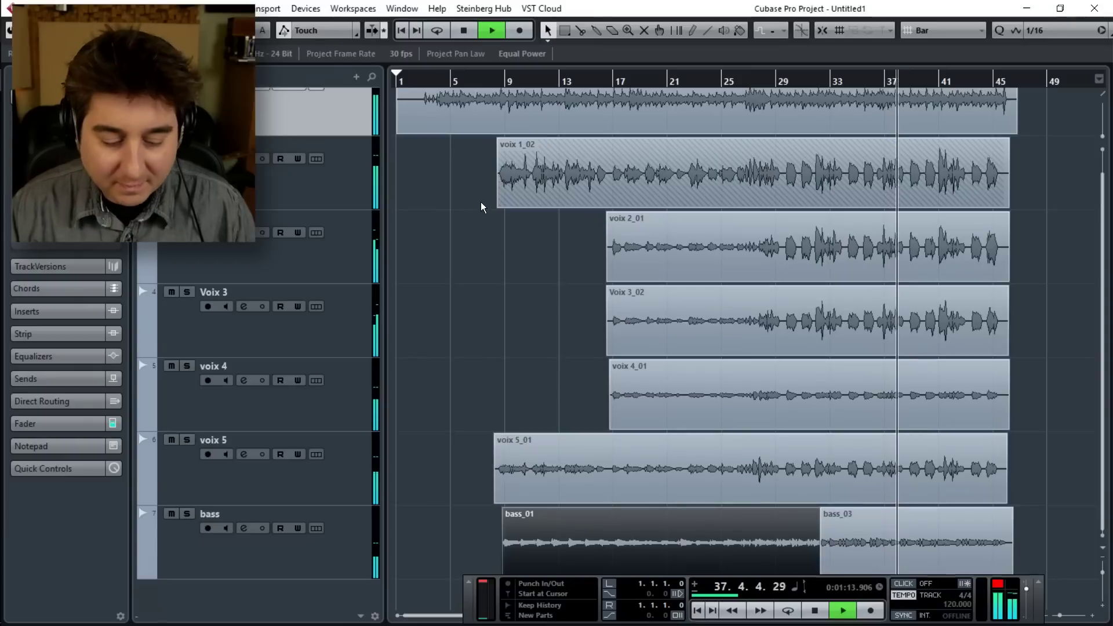
{"action": "left_click", "coordinate": [189, 515]}
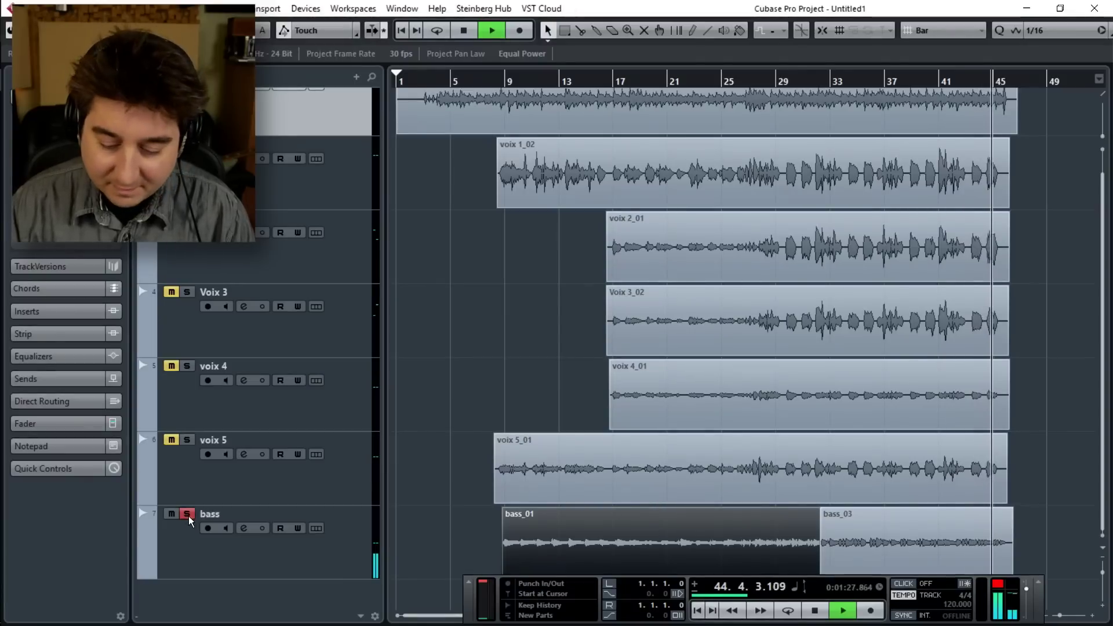
{"action": "left_click", "coordinate": [187, 514]}
{"action": "left_click", "coordinate": [187, 514]}
{"action": "key", "text": "space"}
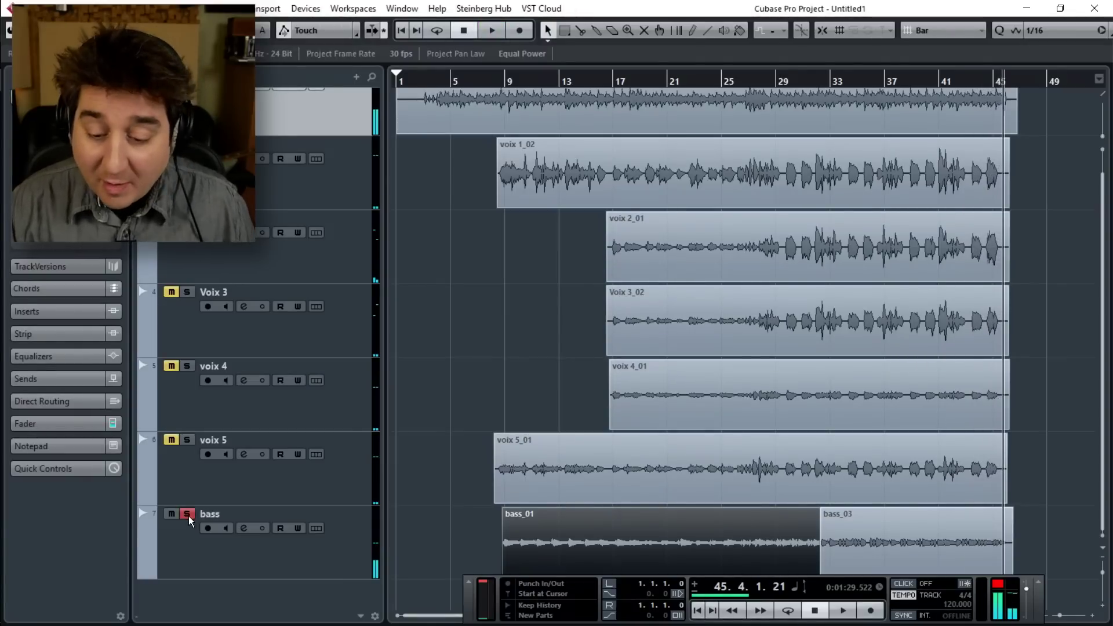
Move the playback position back to about bar 14 and play the soloed bass track
{"action": "scroll", "coordinate": [443, 398], "scroll_direction": "up", "scroll_amount": 1}
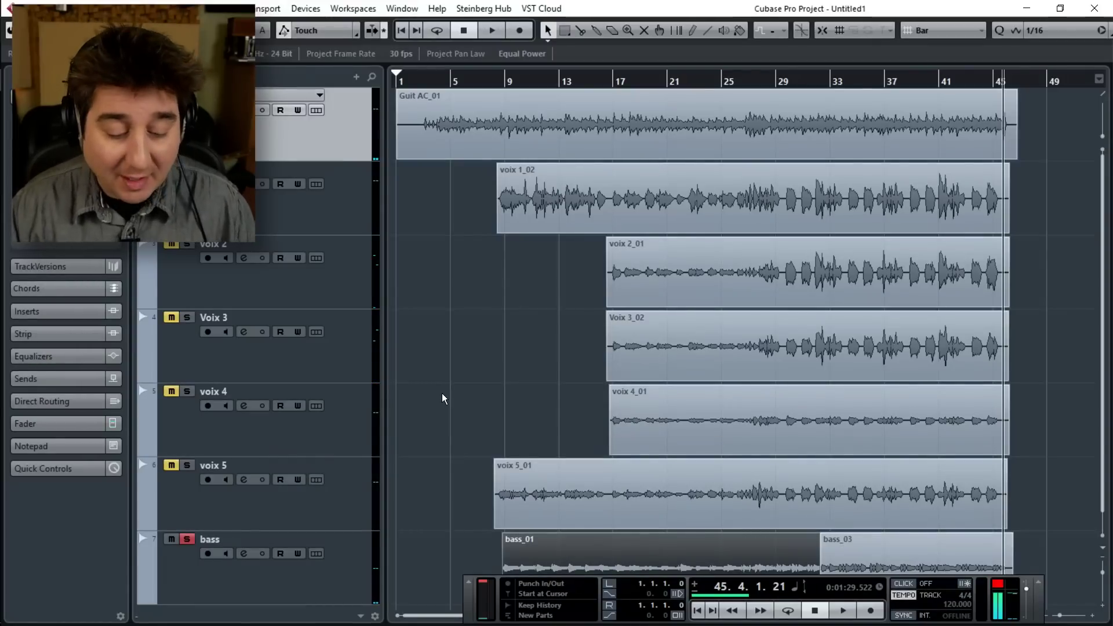
{"action": "scroll", "coordinate": [440, 378], "scroll_direction": "down", "scroll_amount": 1}
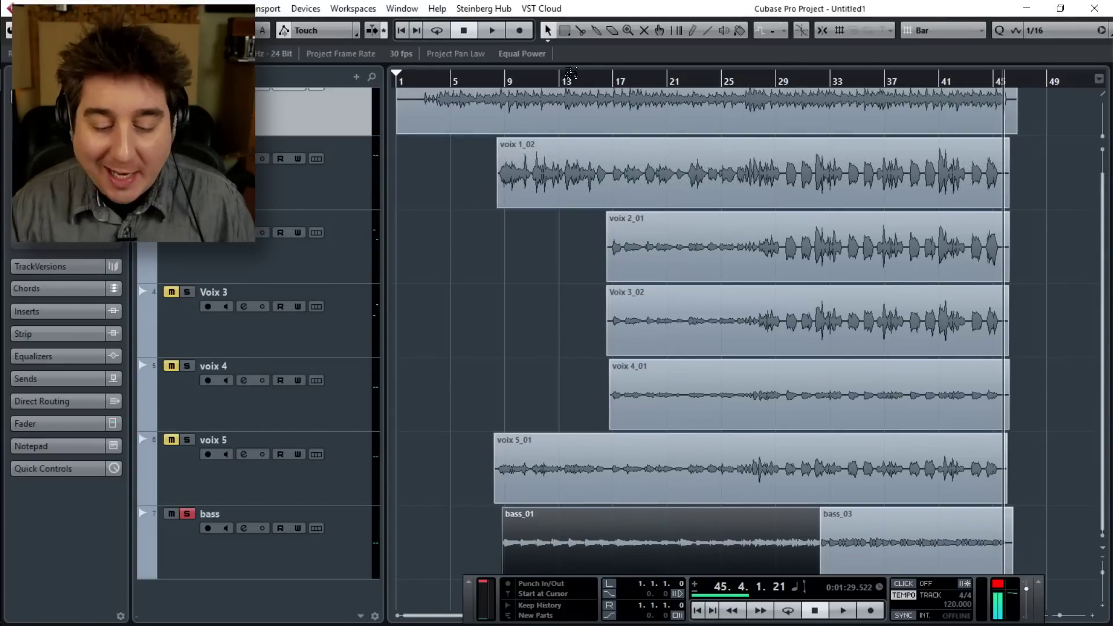
{"action": "left_click", "coordinate": [585, 88]}
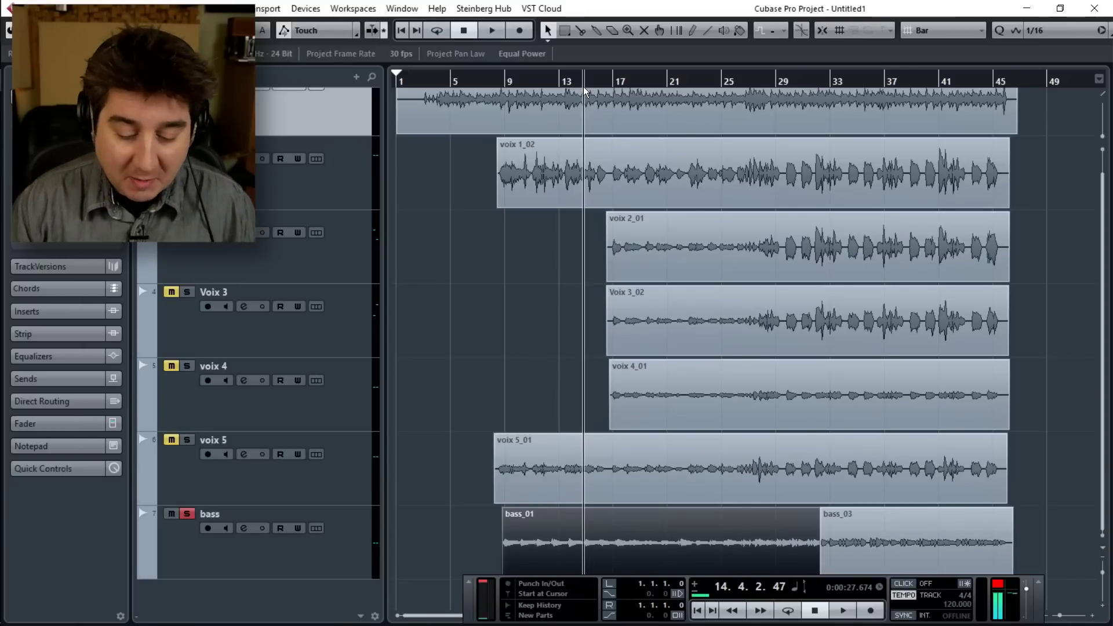
{"action": "key", "text": "space"}
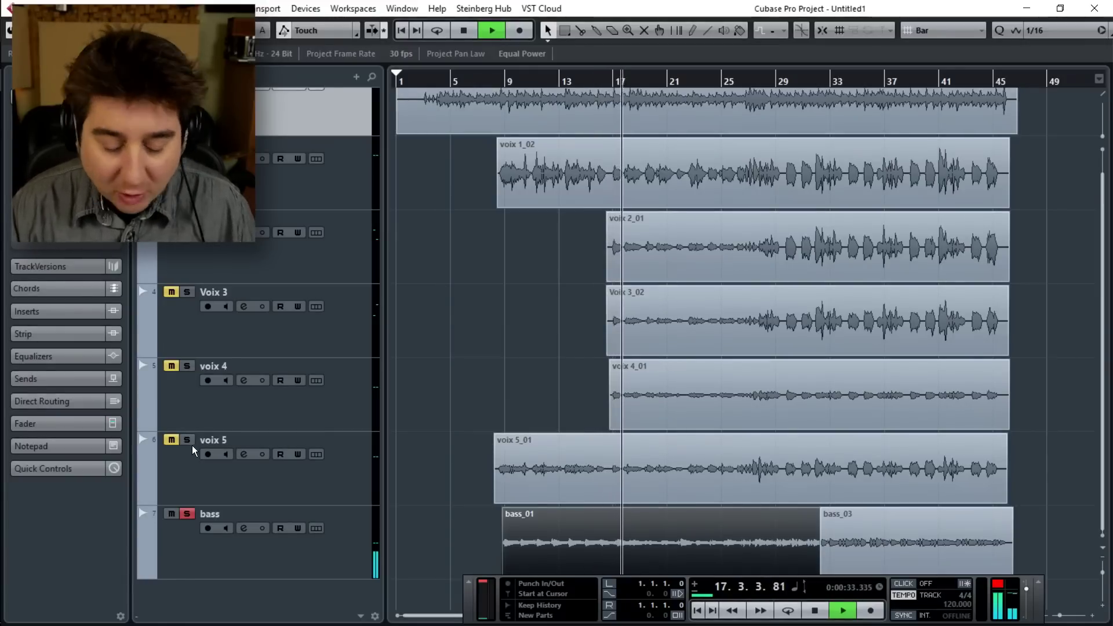
Solo voix 5 in place of the bass track and stop playback
{"action": "left_click", "coordinate": [172, 440]}
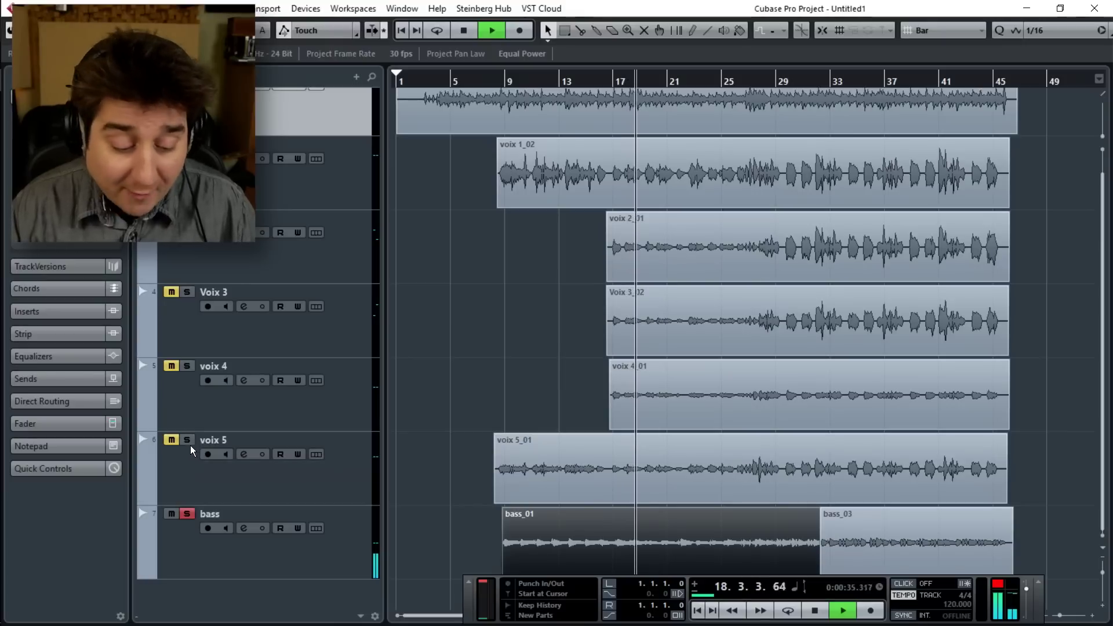
{"action": "left_click", "coordinate": [186, 439]}
{"action": "left_click", "coordinate": [186, 514]}
{"action": "left_click", "coordinate": [171, 514]}
{"action": "key", "text": "space"}
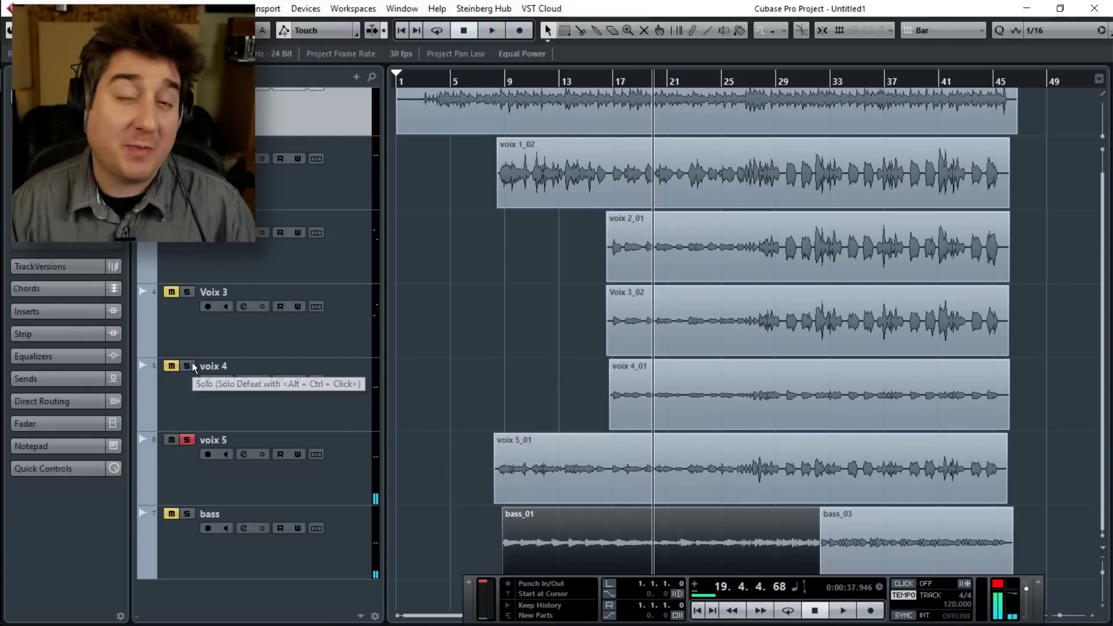